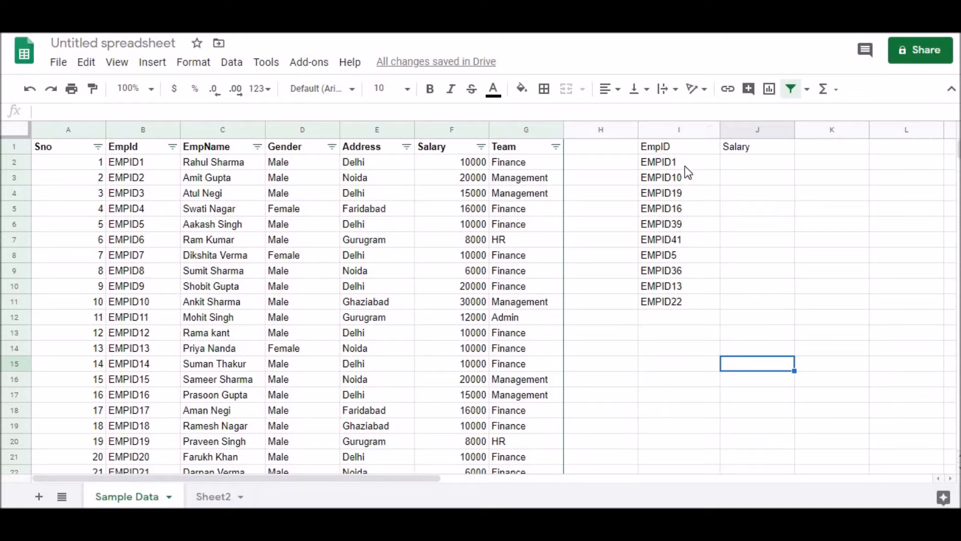
pyautogui.moveTo(686, 164); pyautogui.dragTo(690, 311)
pyautogui.click(685, 352)
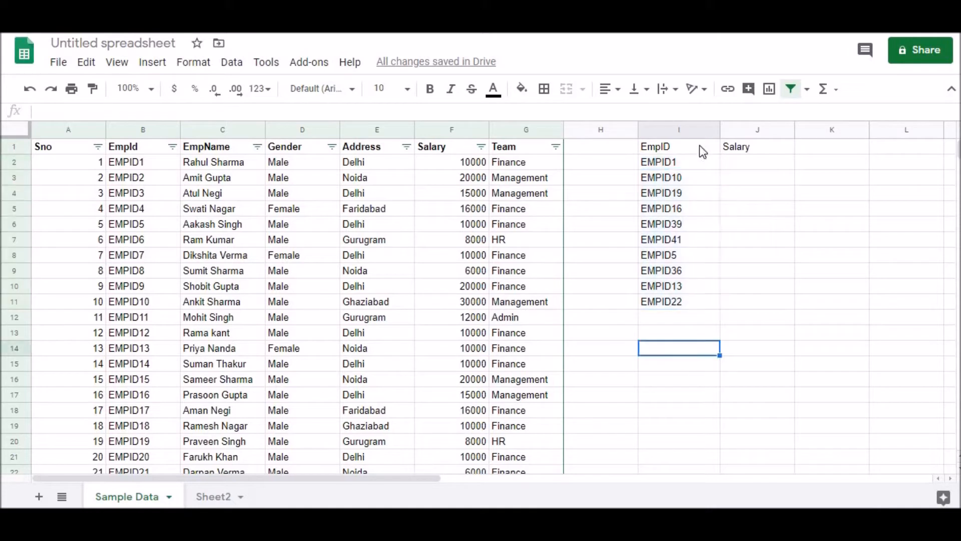
# - Start a VLOOKUP formula in cell J2 under the Salary heading, with I2 as the search key
pyautogui.click(757, 164)
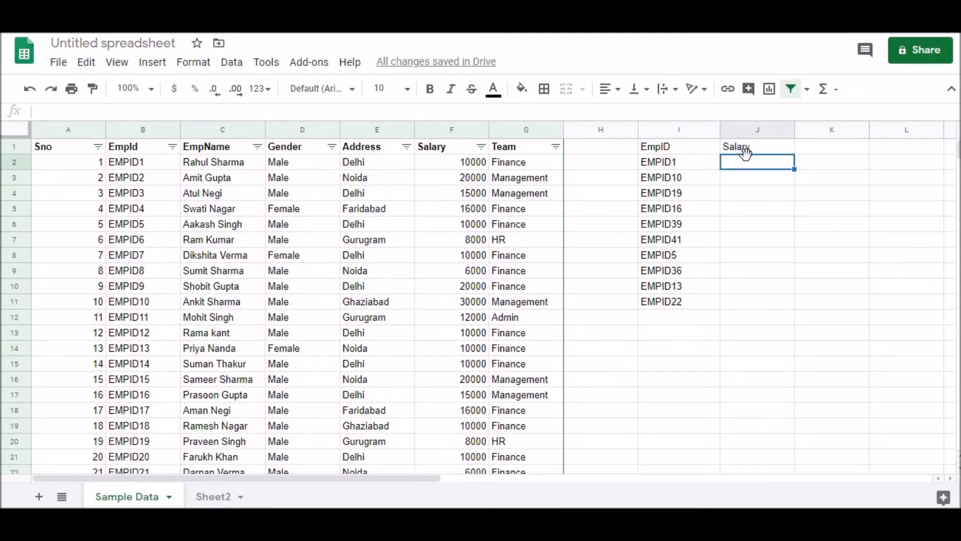
pyautogui.write('=')
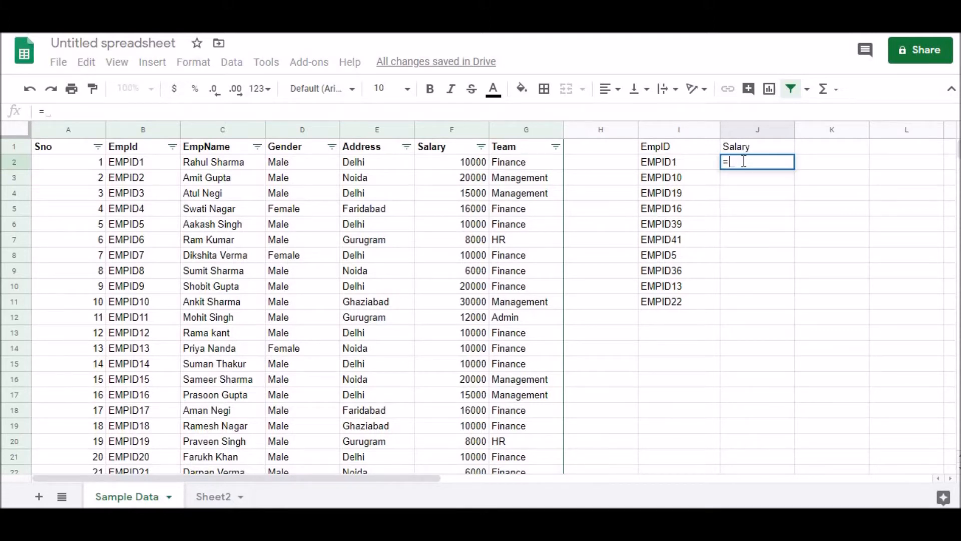
pyautogui.write('VLOOKUP')
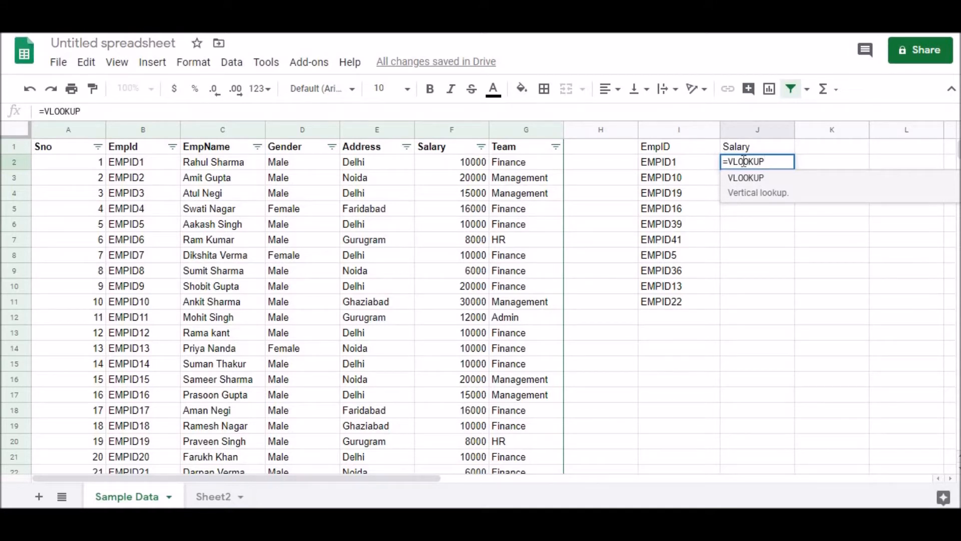
pyautogui.write('(')
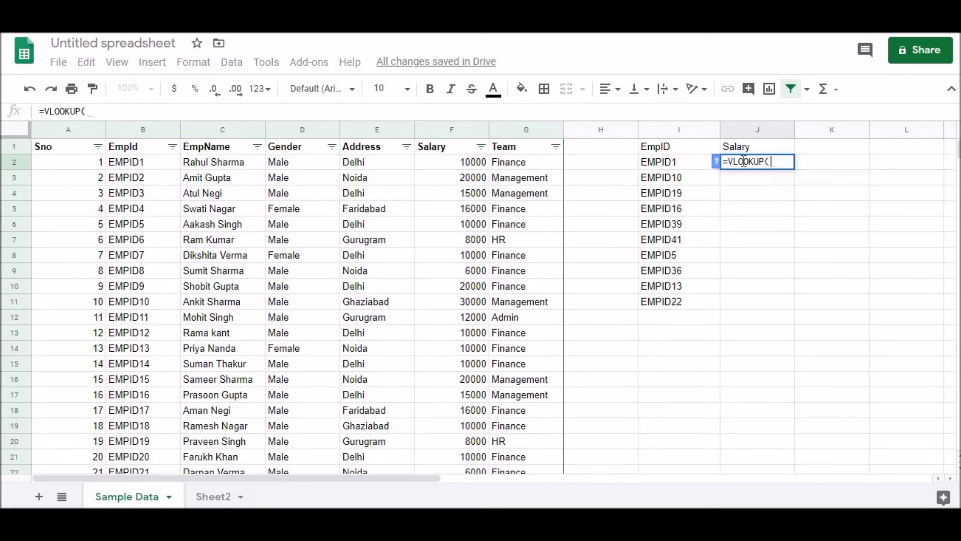
pyautogui.click(691, 162)
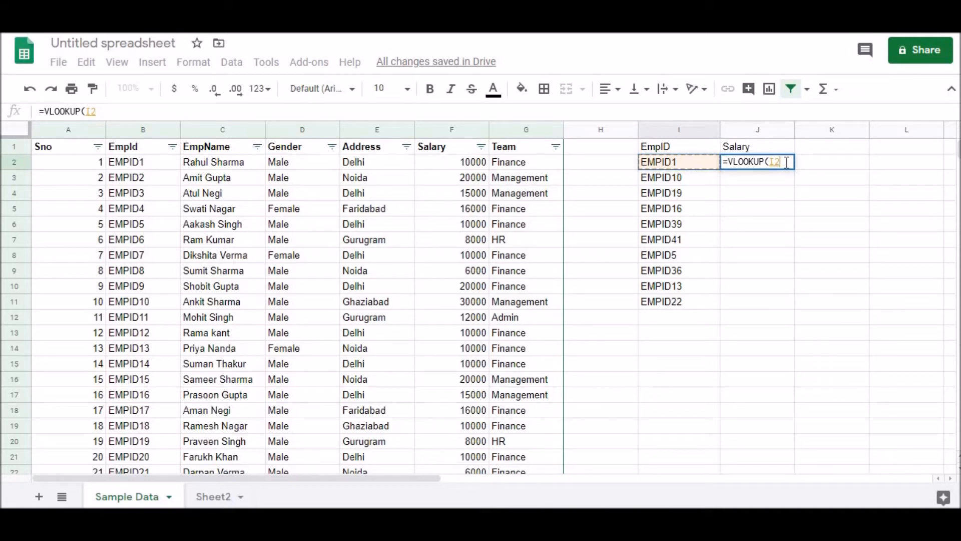
pyautogui.write(',')
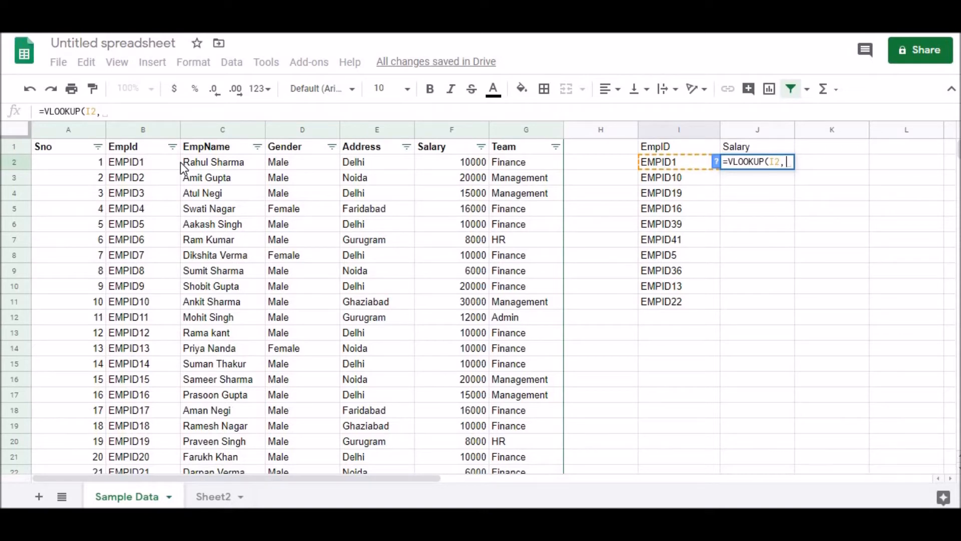
# - Enter the absolute range $B$1:$G$51 as the lookup range of the VLOOKUP formula
pyautogui.write('$')
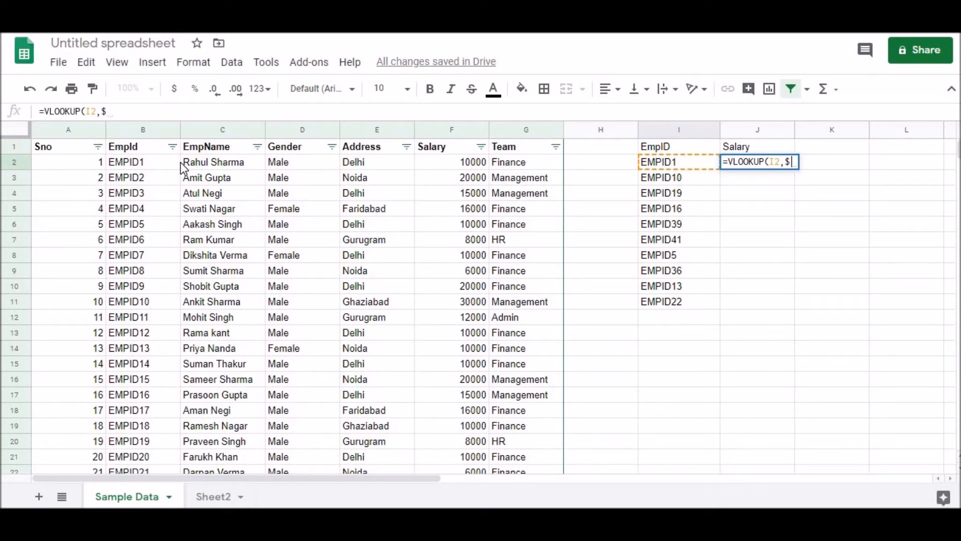
pyautogui.write('B!')
pyautogui.press('BackSpace')
pyautogui.write('$1')
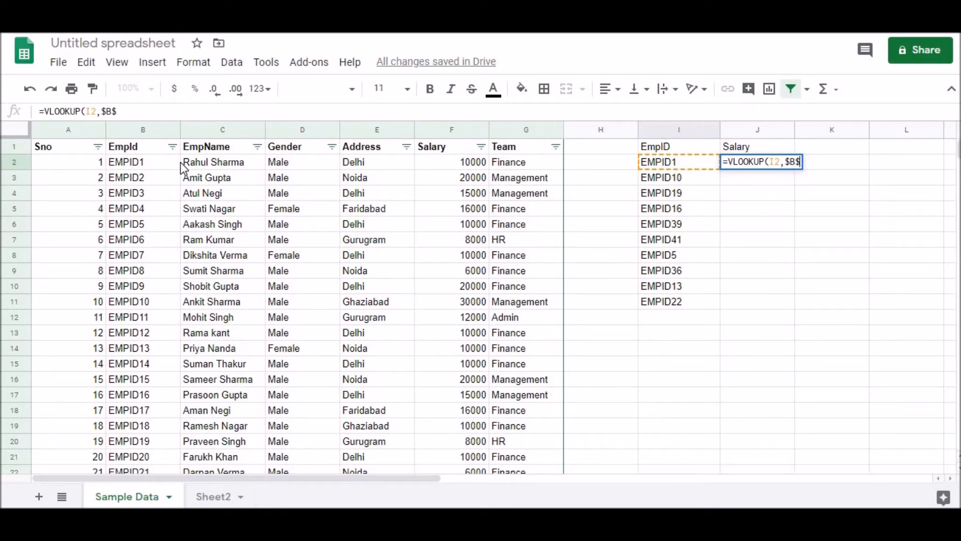
pyautogui.write(':$G$51')
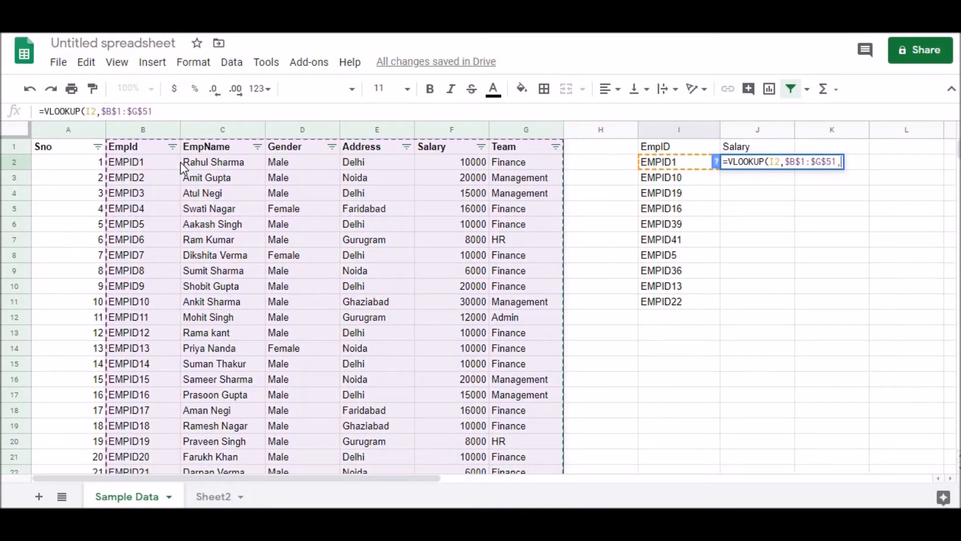
pyautogui.write(',')
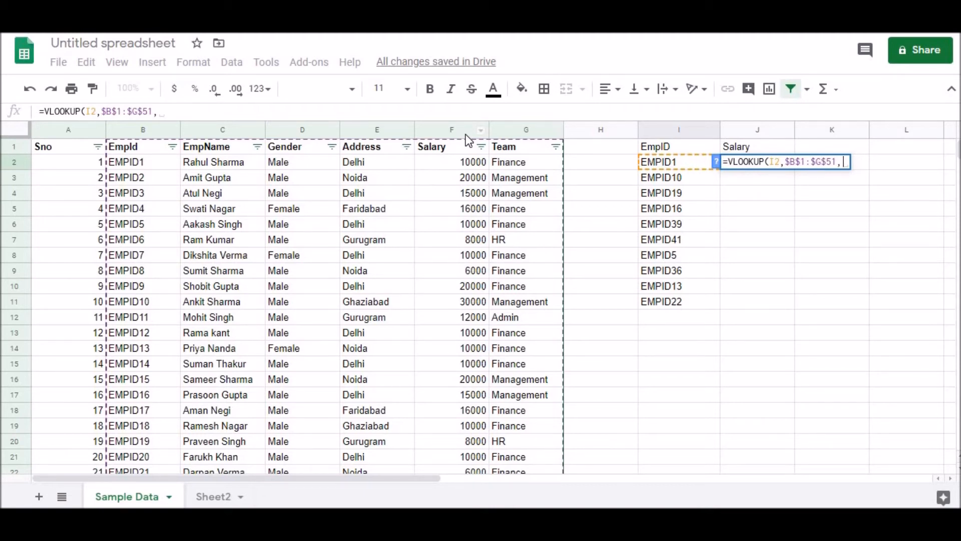
# - Complete the VLOOKUP formula with column index 5 and TRUE as the sorted argument, and enter it in J2
pyautogui.write('5')
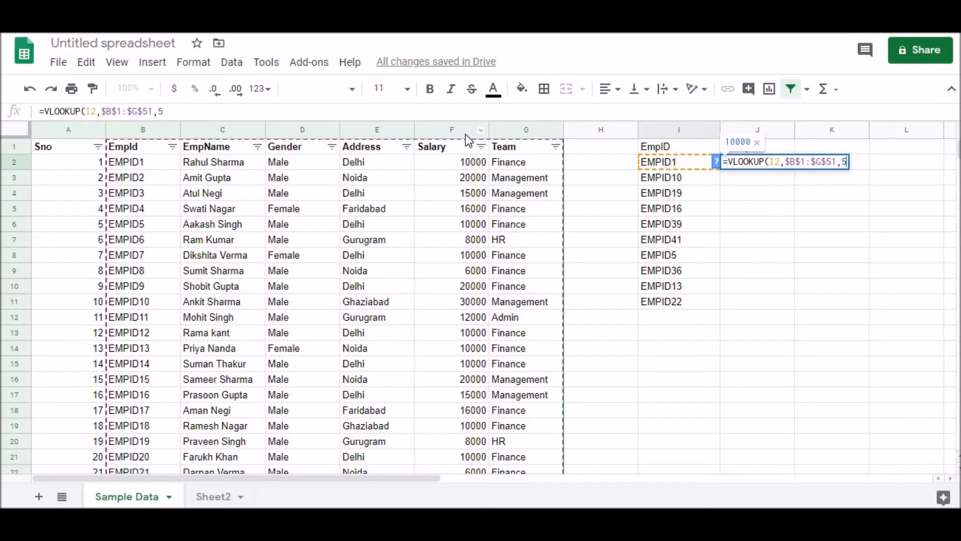
pyautogui.write(', ')
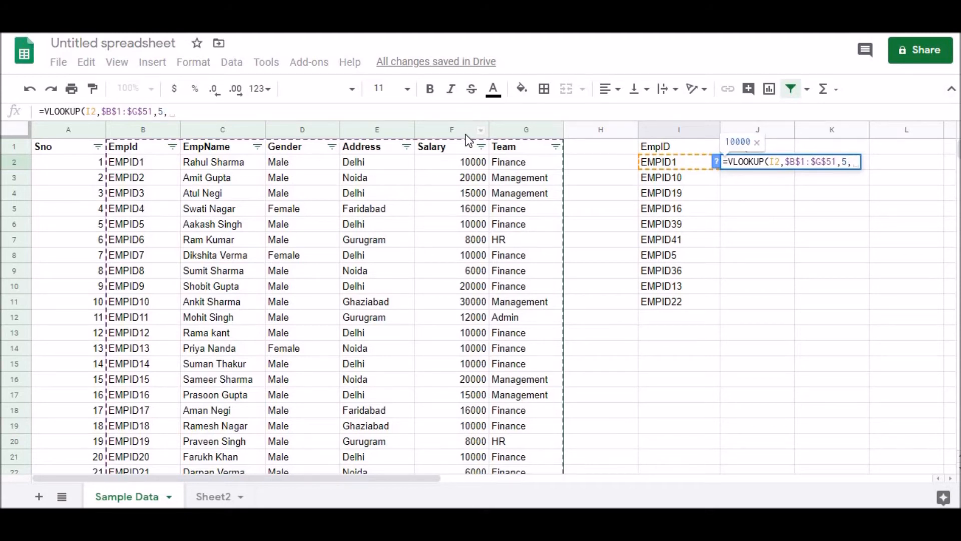
pyautogui.write('TRUE')
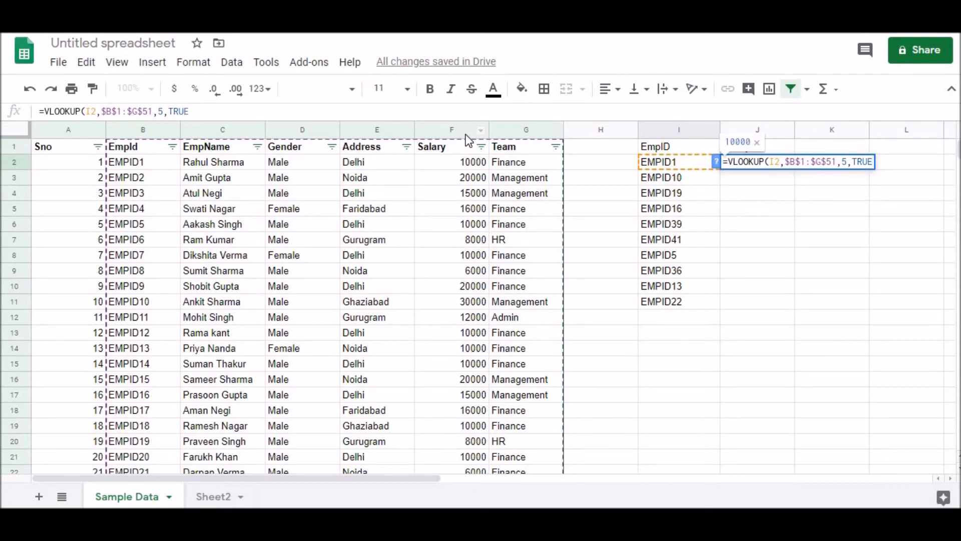
pyautogui.write(')')
pyautogui.press('Return')
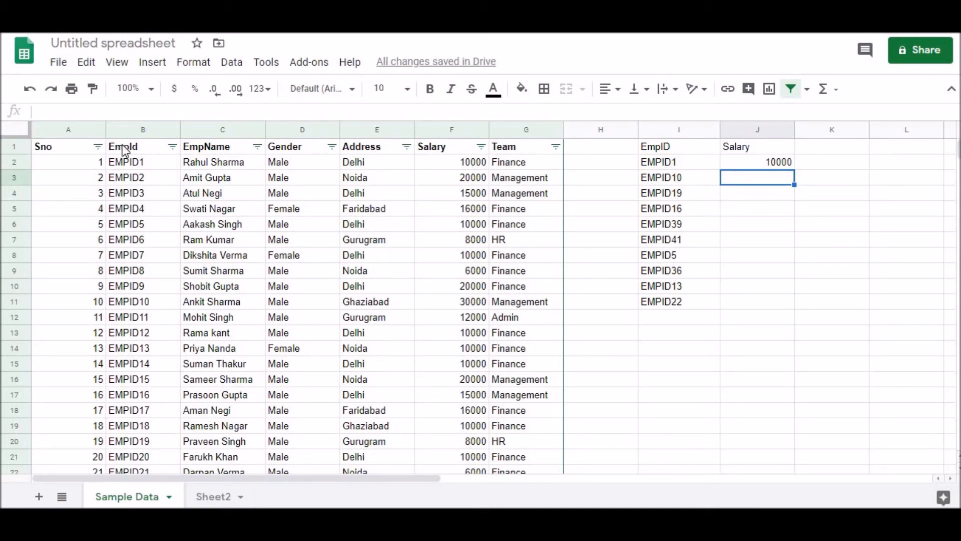
# - Fill the VLOOKUP formula from J2 down through J11
pyautogui.click(787, 164)
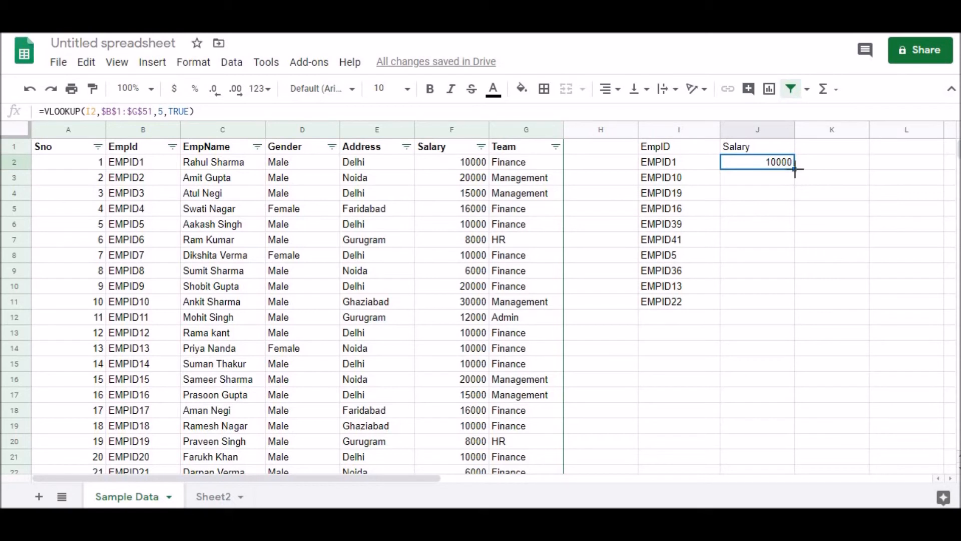
pyautogui.moveTo(794, 169); pyautogui.dragTo(805, 292)
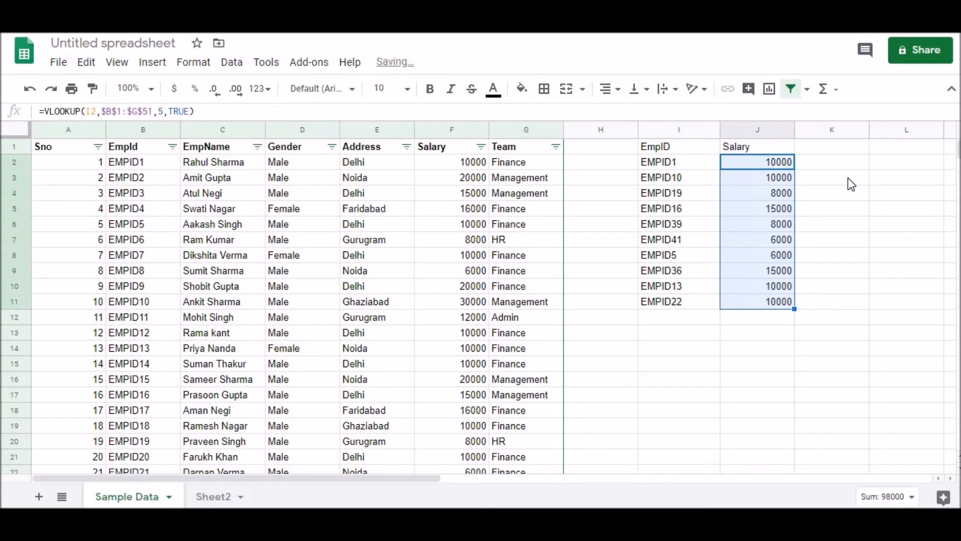
pyautogui.click(839, 317)
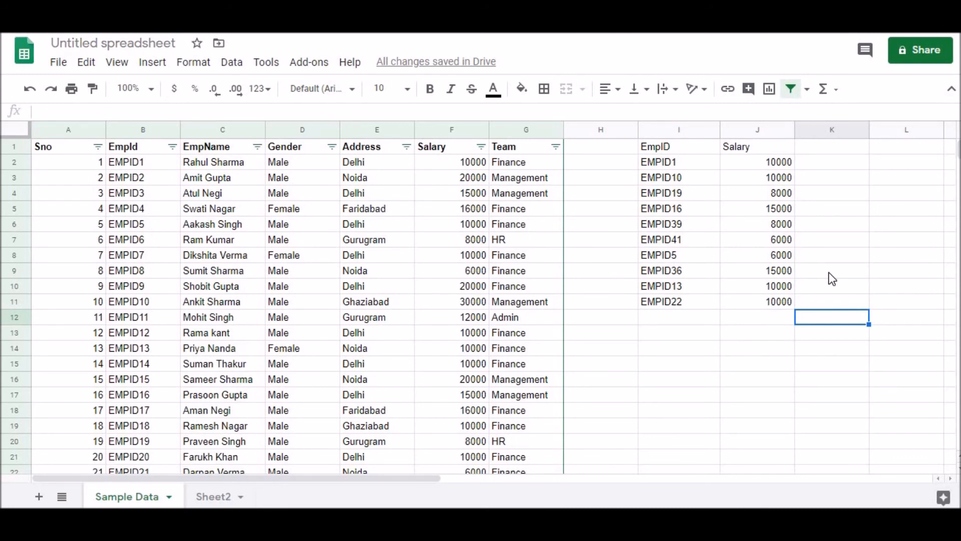
# - Search the sheet for the employee ID copied from cell I7 to check its salary in the source table
pyautogui.click(691, 246)
pyautogui.doubleClick(679, 243)
pyautogui.hotkey('ctrl', 'c')
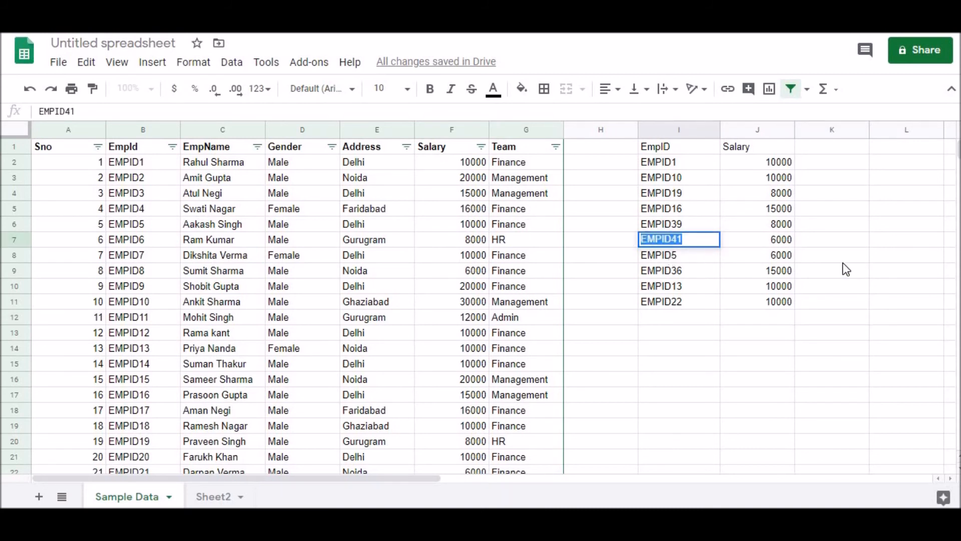
pyautogui.click(831, 261)
pyautogui.hotkey('ctrl', 'f')
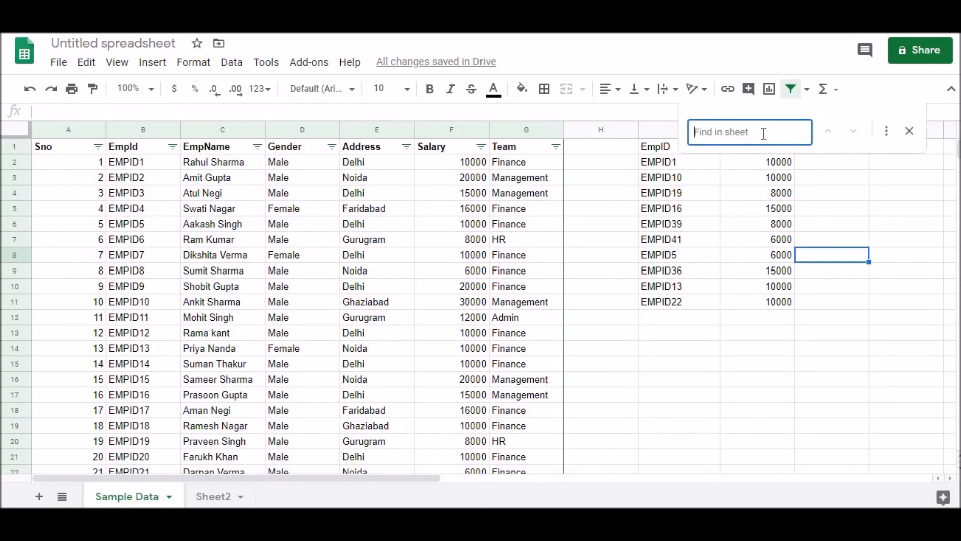
pyautogui.hotkey('ctrl', 'v')
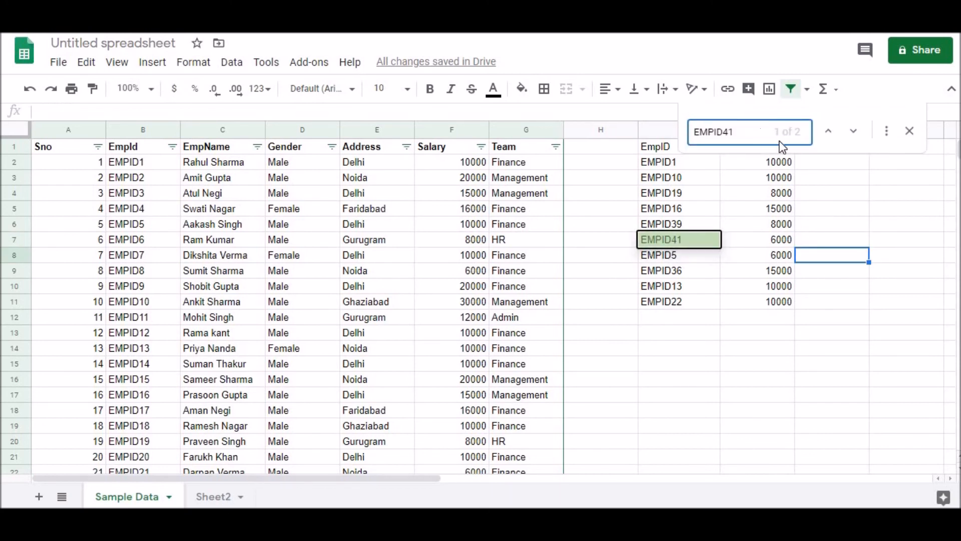
pyautogui.press('Return')
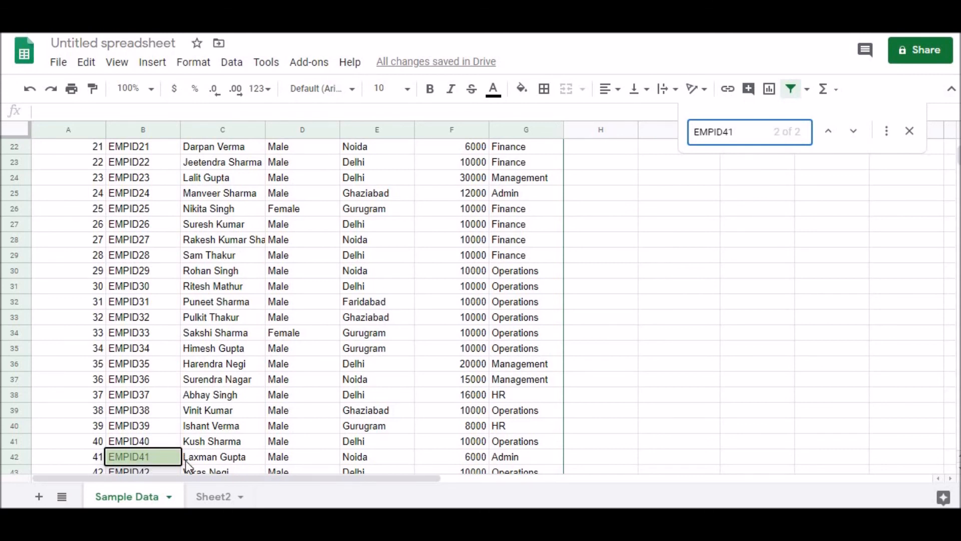
pyautogui.click(910, 130)
pyautogui.scroll(7, 654, 252)
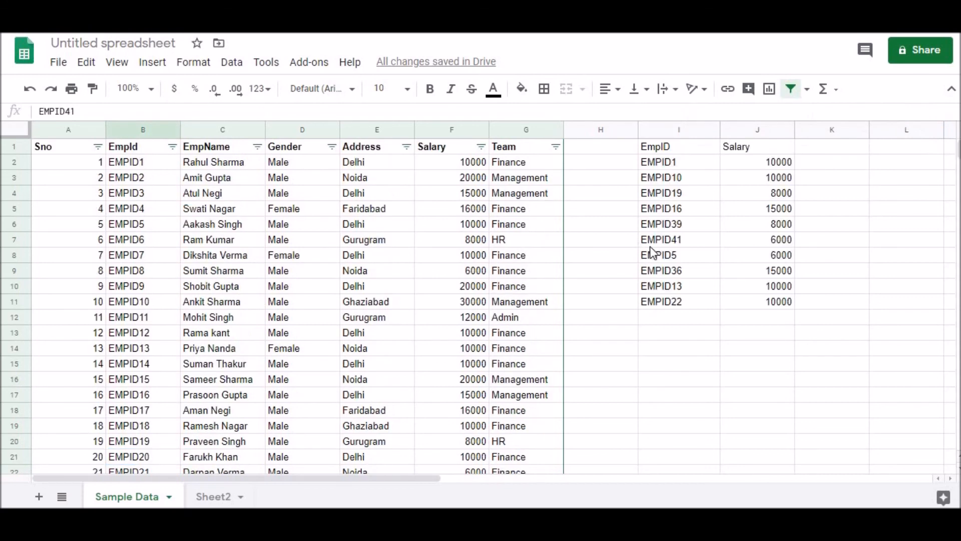